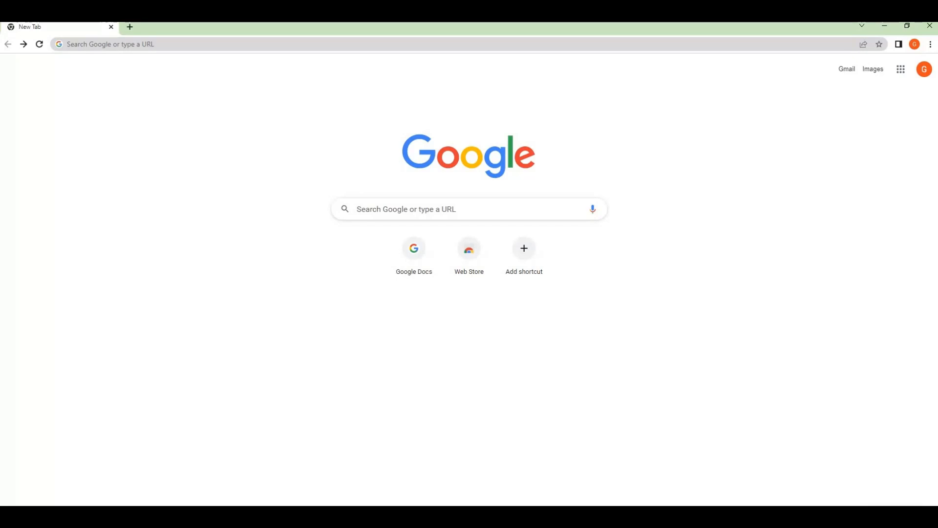
- Search Google for "ninja nematodes", open the NINJA: Nematode INdicator Joint Analysis site and dismiss its data-processing notice
{"action": "left_click", "coordinate": [72, 44]}
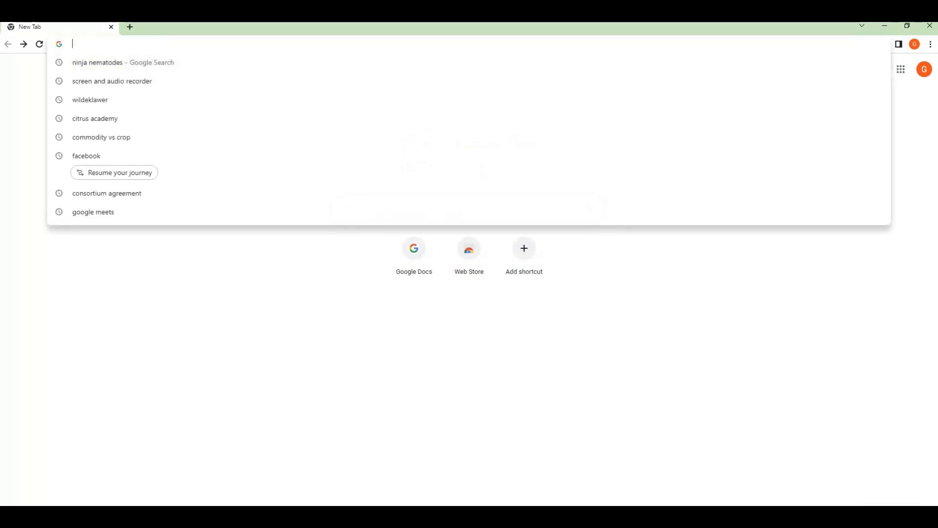
{"action": "type", "text": "ninja nematode"}
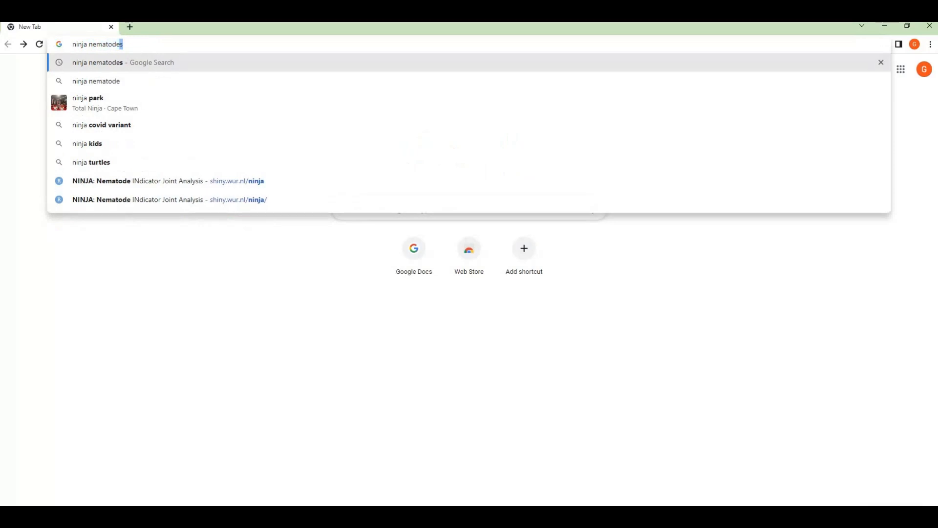
{"action": "key", "text": "Return"}
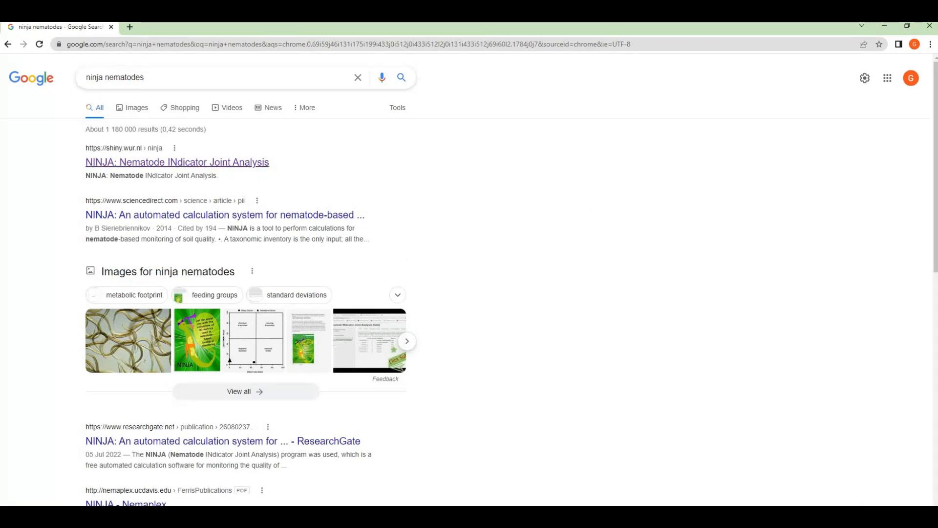
{"action": "left_click", "coordinate": [176, 162]}
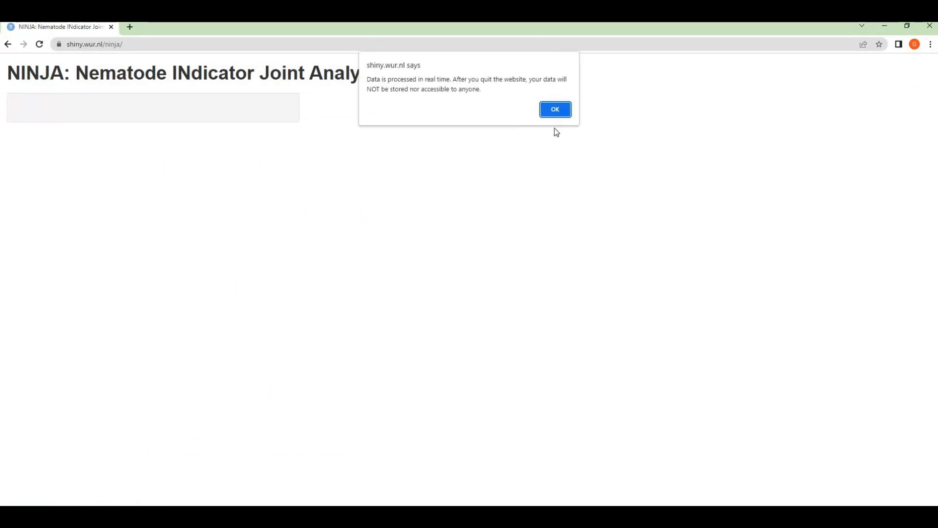
{"action": "key", "text": "Return"}
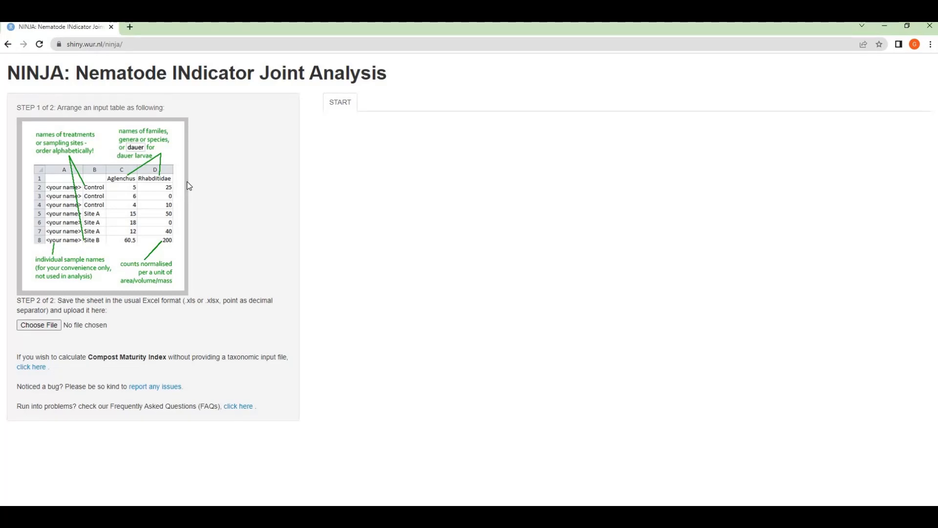
- Upload the NINJA dummy data workbook from the Desktop and review the taxon names not found in the database
{"action": "left_click", "coordinate": [35, 326]}
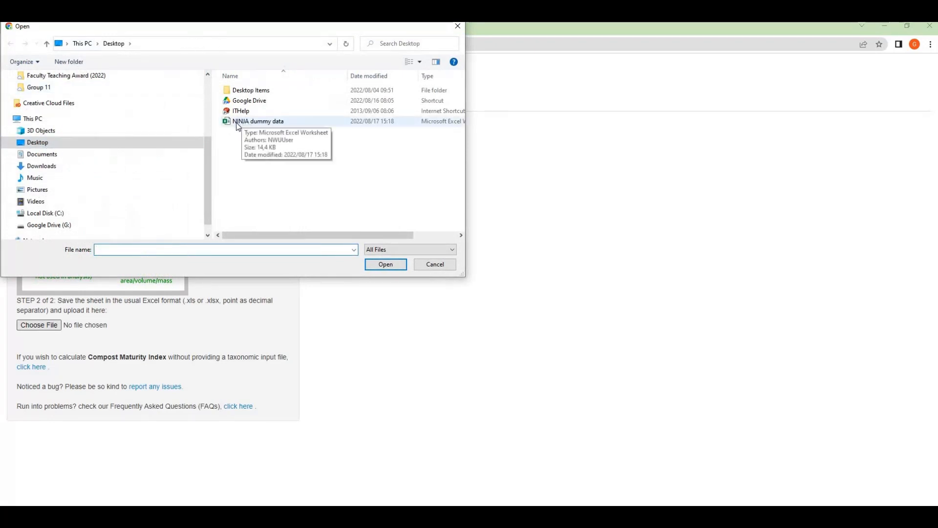
{"action": "double_click", "coordinate": [266, 126]}
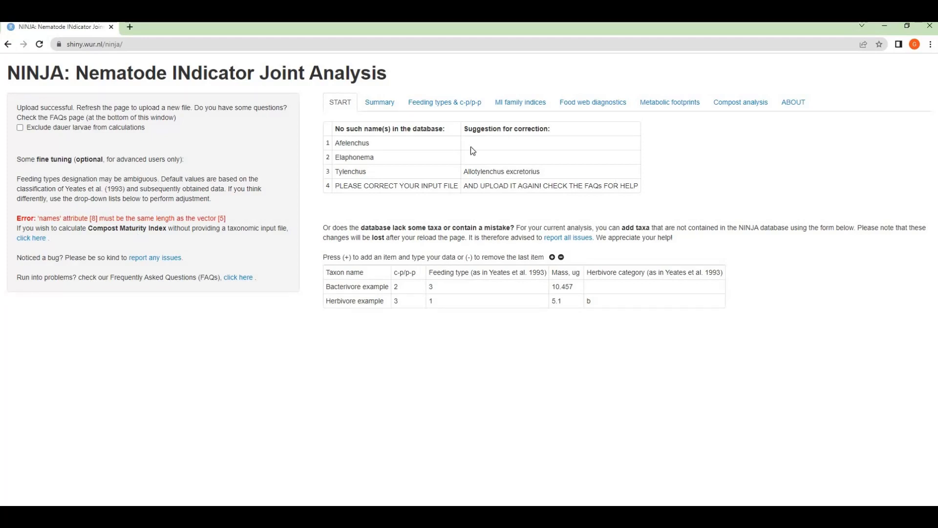
{"action": "double_click", "coordinate": [346, 157]}
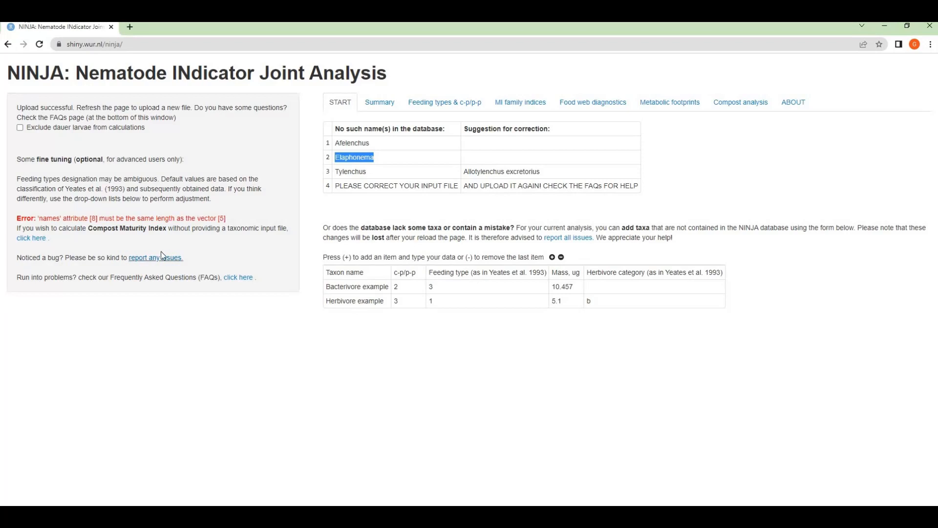
{"action": "left_click", "coordinate": [366, 171]}
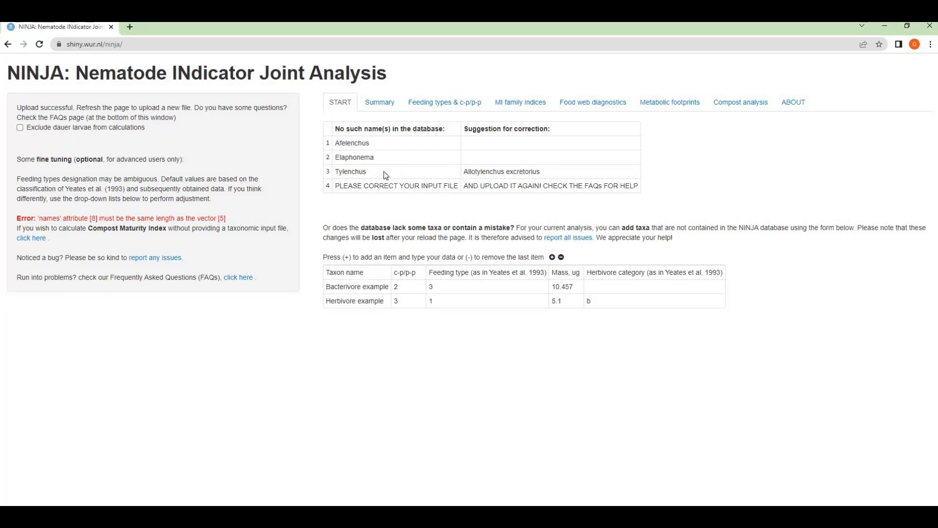
- Switch to the NINJA dummy data workbook in Excel, maximize it and delete the empty column F between Alaimus and Anaplectus
{"action": "left_click_drag", "start_coordinate": [331, 28], "coordinate": [0, 24]}
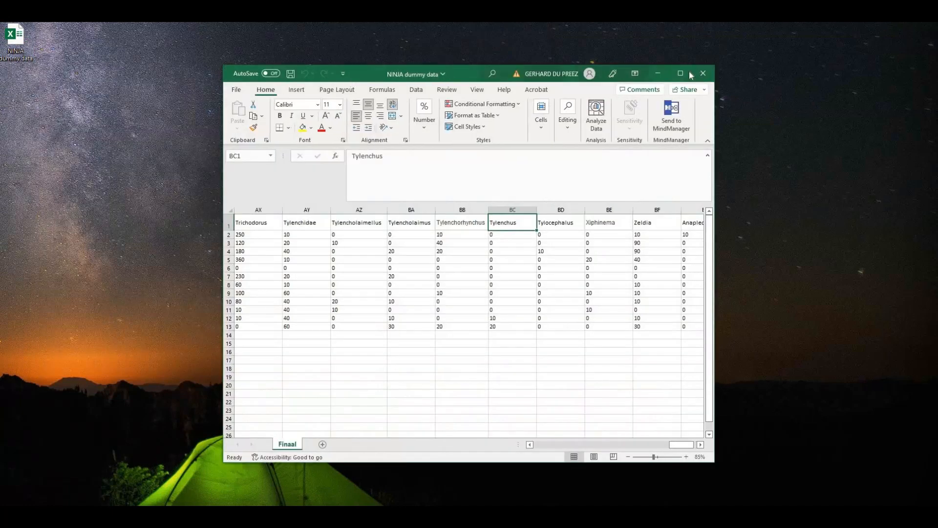
{"action": "left_click", "coordinate": [685, 74]}
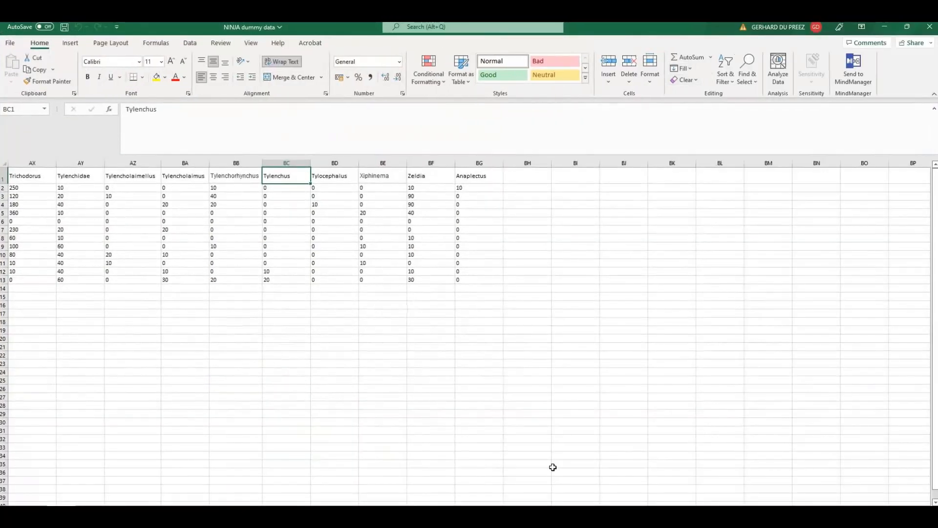
{"action": "left_click_drag", "start_coordinate": [846, 511], "coordinate": [488, 511]}
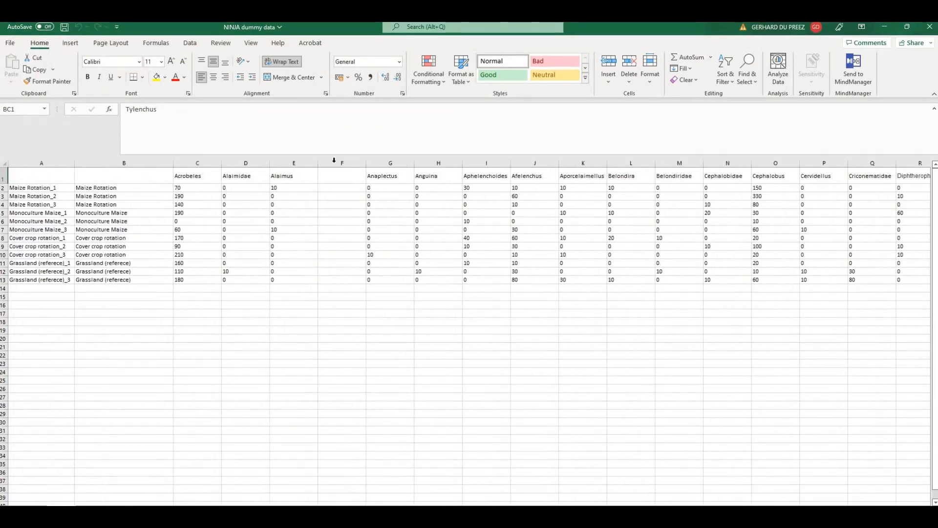
{"action": "left_click", "coordinate": [337, 162]}
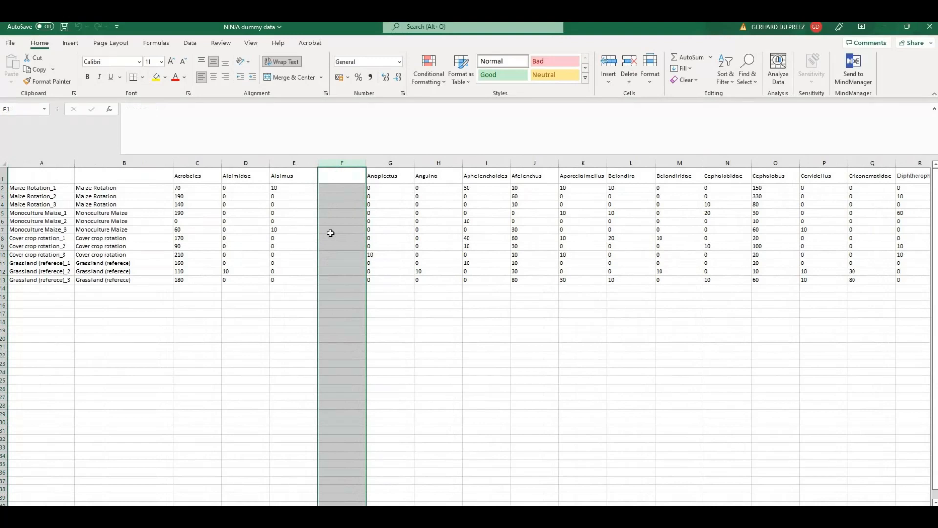
{"action": "right_click", "coordinate": [329, 238]}
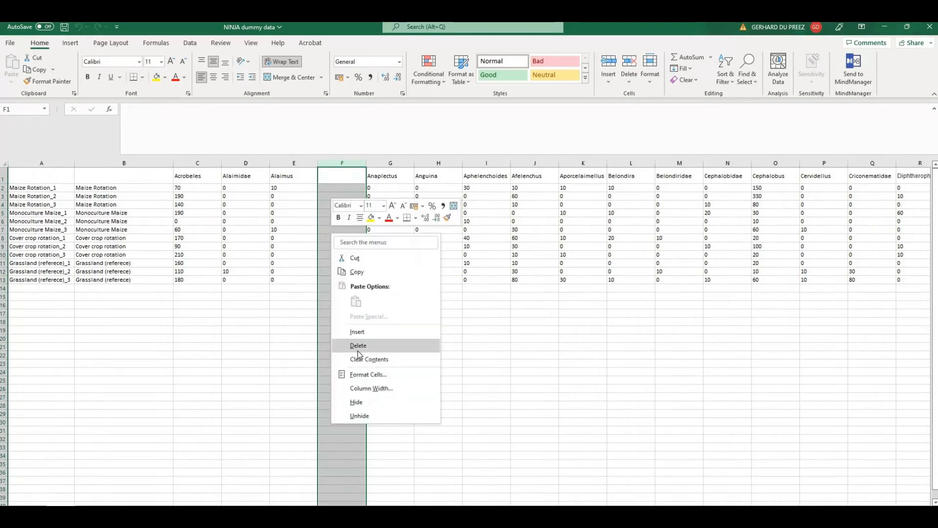
{"action": "left_click", "coordinate": [339, 347]}
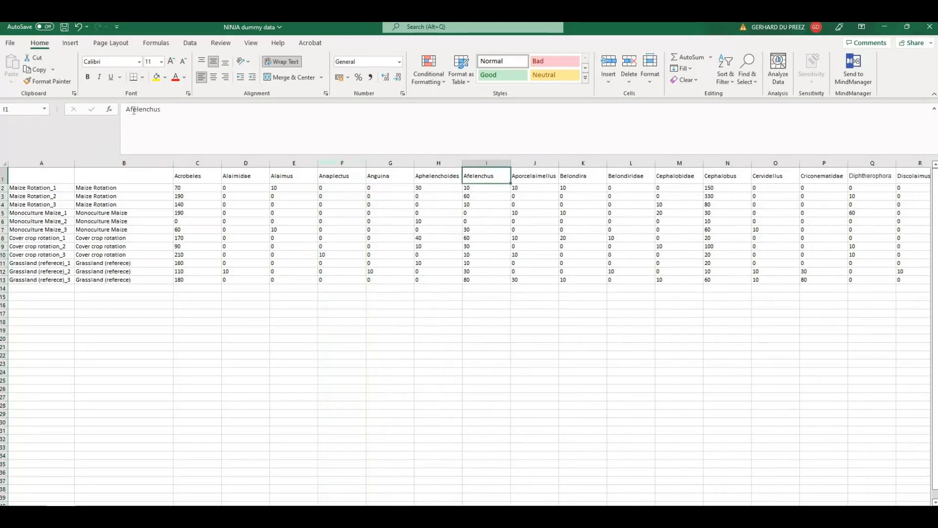
- Correct the spelling of the Afelenchus header in cell I1 to Aphelenchus
{"action": "left_click", "coordinate": [132, 109]}
{"action": "key", "text": "BackSpace"}
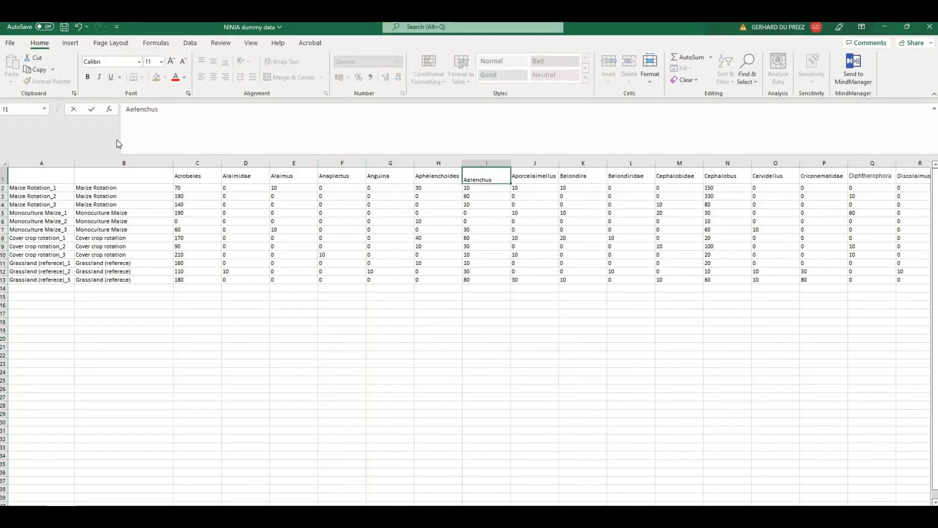
{"action": "type", "text": "ph"}
{"action": "left_click", "coordinate": [385, 313]}
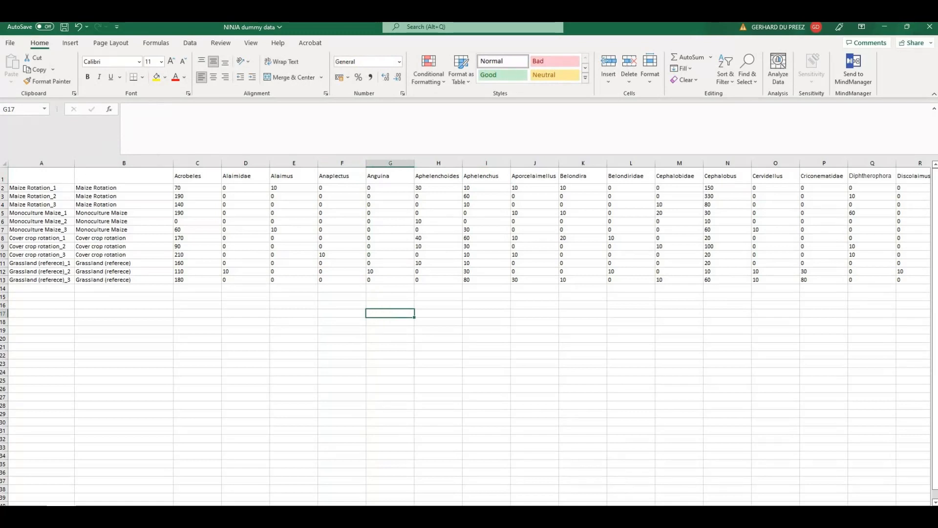
- Replace the Elaphonema header in cell V1 with the family name Cephalobidae
{"action": "scroll", "coordinate": [638, 410], "scroll_direction": "right", "scroll_amount": 15}
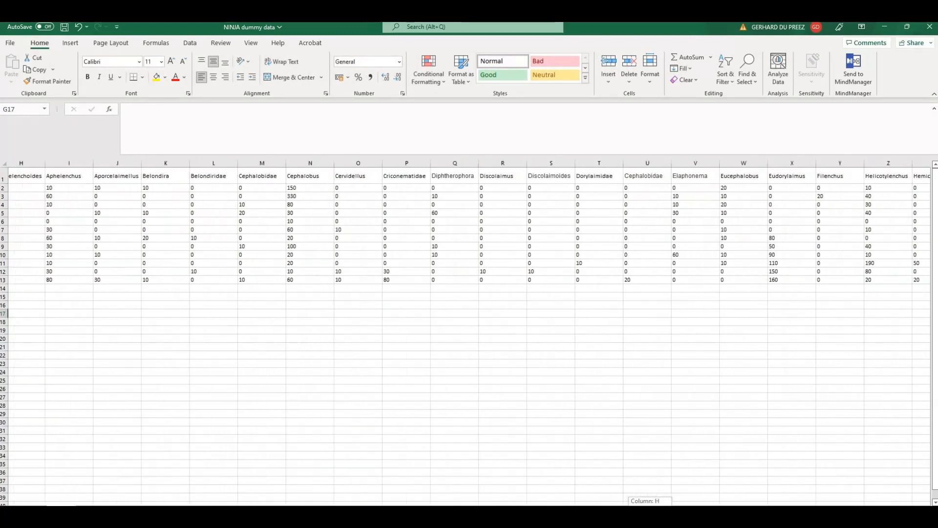
{"action": "scroll", "coordinate": [638, 410], "scroll_direction": "left", "scroll_amount": 8}
{"action": "scroll", "coordinate": [638, 410], "scroll_direction": "right", "scroll_amount": 1}
{"action": "left_click", "coordinate": [604, 177]}
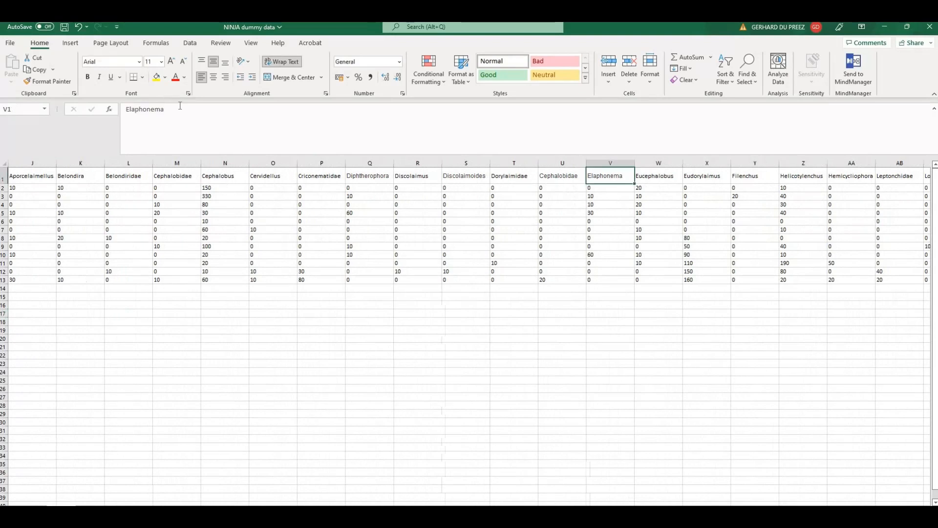
{"action": "double_click", "coordinate": [121, 110]}
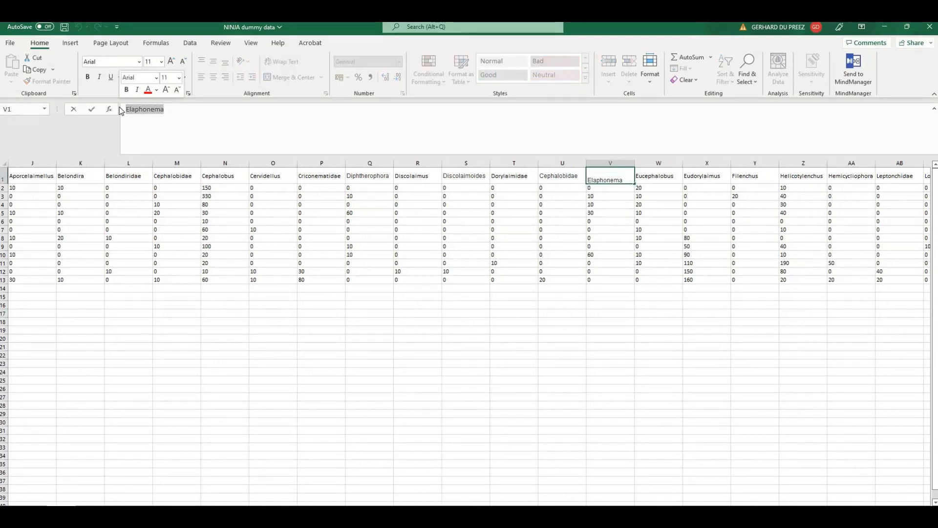
{"action": "type", "text": "Ce"}
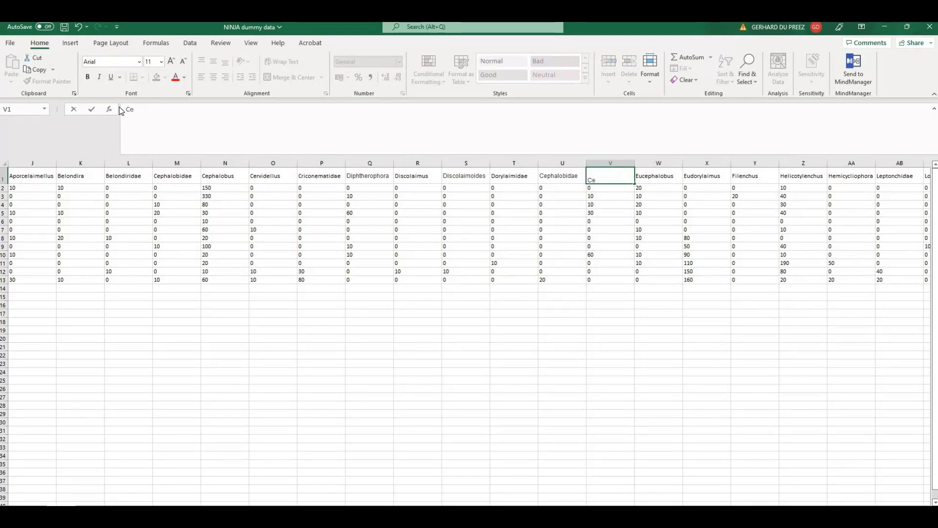
{"action": "type", "text": "phalobidae"}
{"action": "key", "text": "Return"}
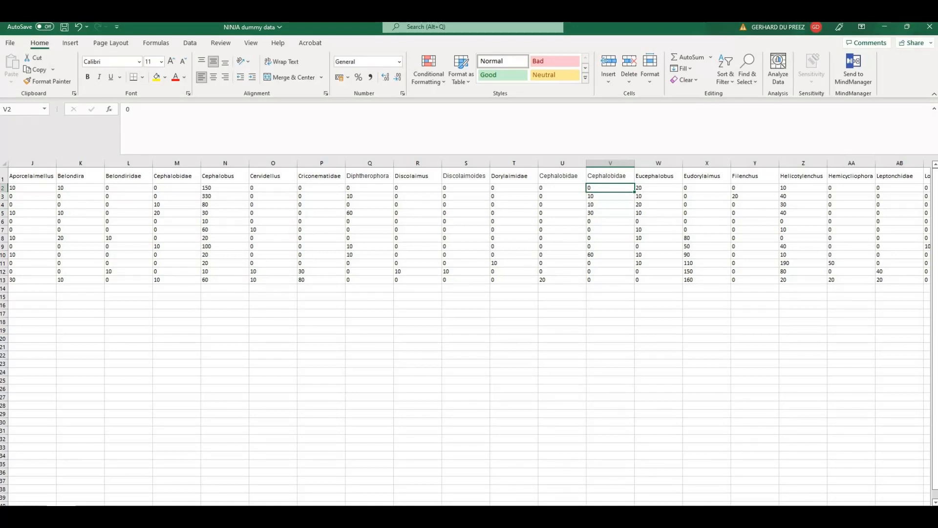
- Open the Tylenchus header in cell BB1 for editing, and save the workbook
{"action": "left_click_drag", "start_coordinate": [644, 511], "coordinate": [806, 489]}
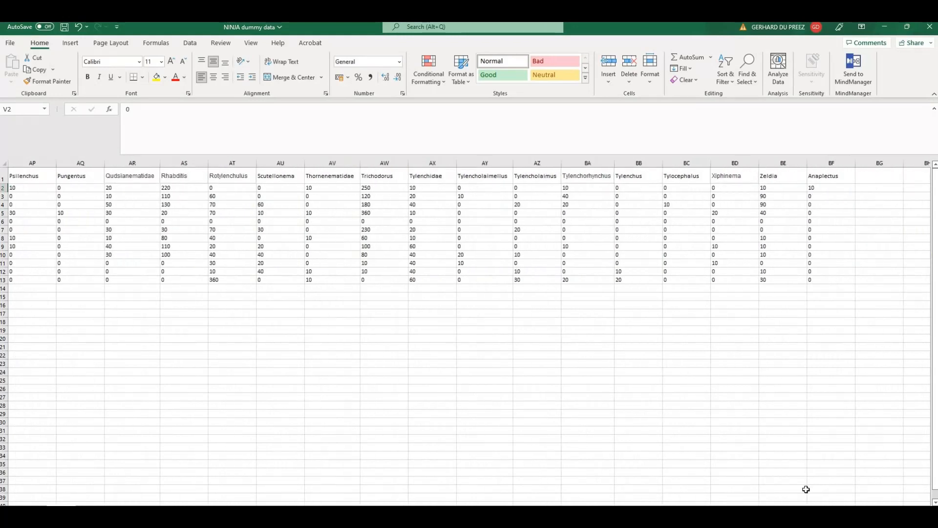
{"action": "left_click", "coordinate": [633, 178]}
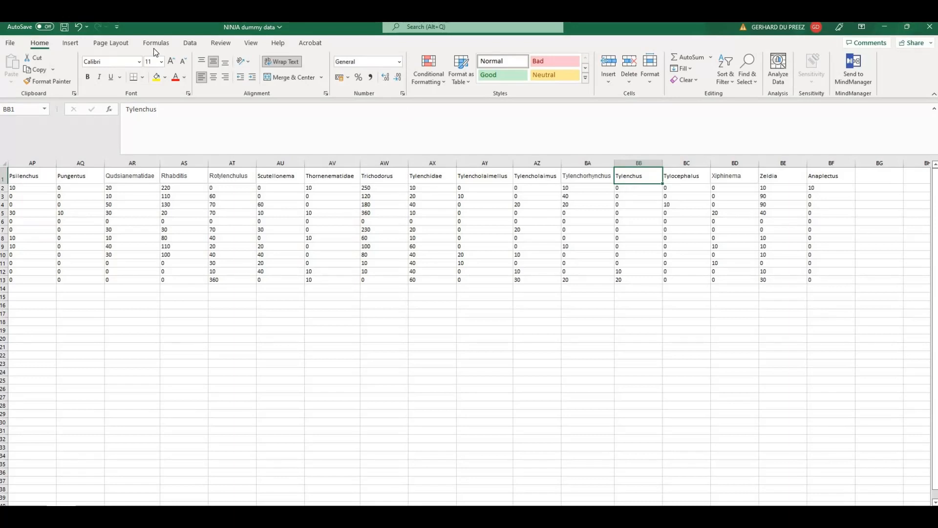
{"action": "left_click", "coordinate": [193, 111]}
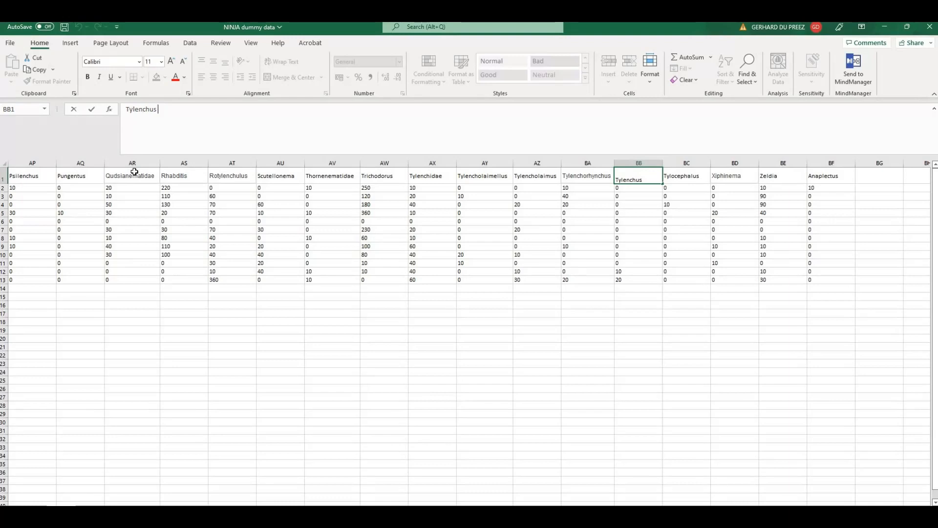
{"action": "left_click", "coordinate": [64, 27]}
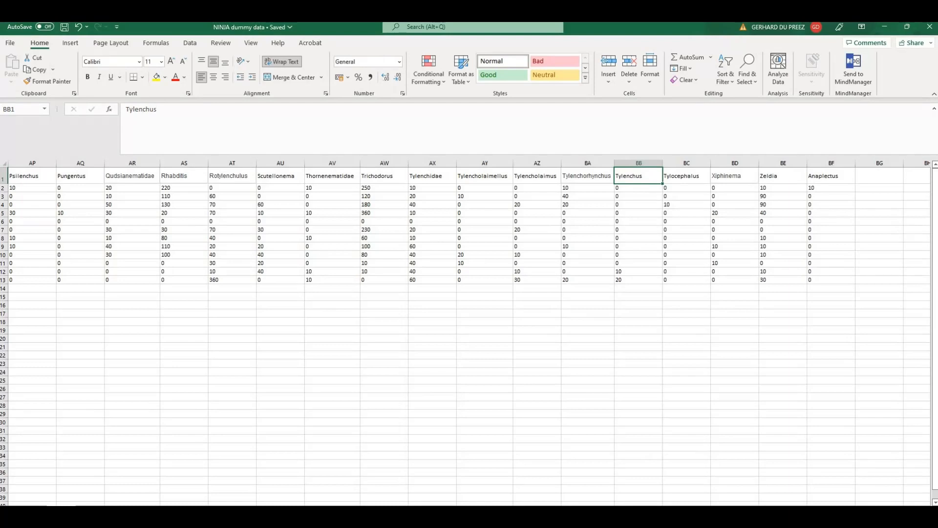
- Examine the individual sample names in column A and the repeated treatment names in column B, including the Maize Rotation rows
{"action": "scroll", "coordinate": [469, 332], "scroll_direction": "left", "scroll_amount": 15}
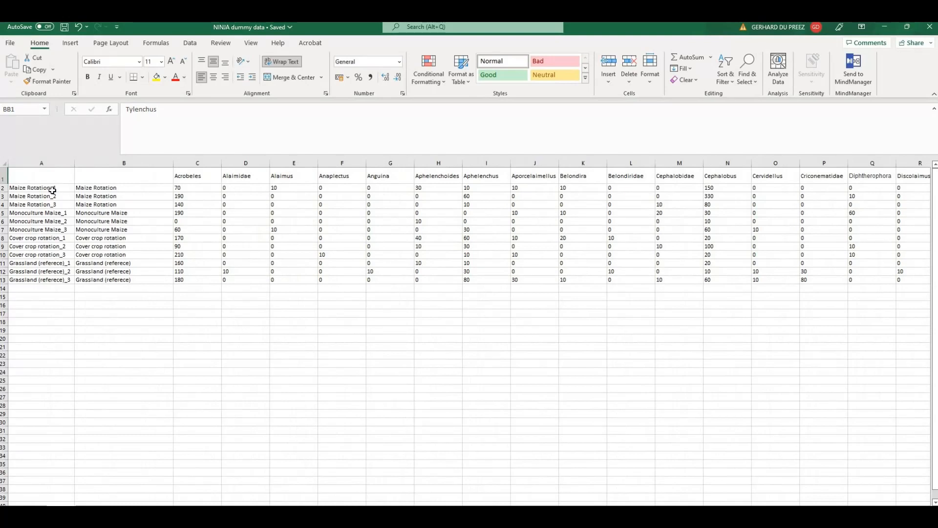
{"action": "left_click", "coordinate": [38, 165]}
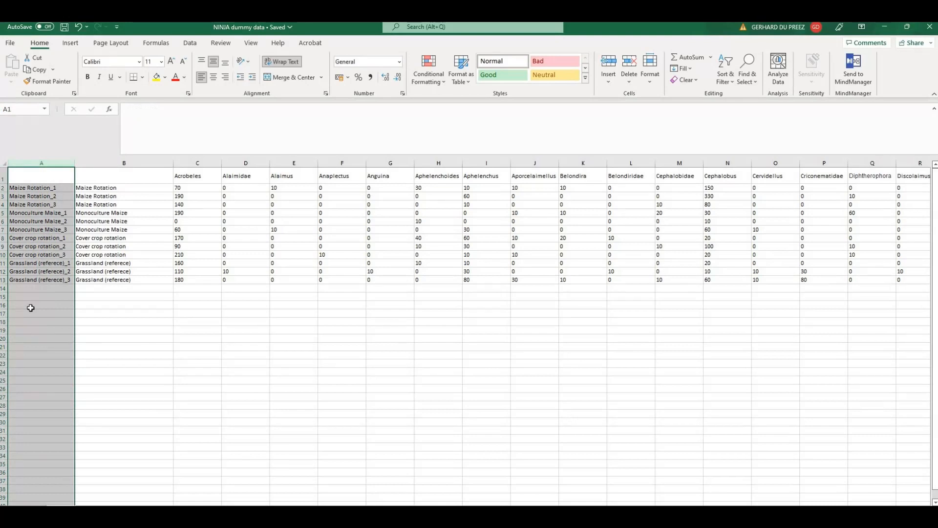
{"action": "left_click", "coordinate": [124, 164]}
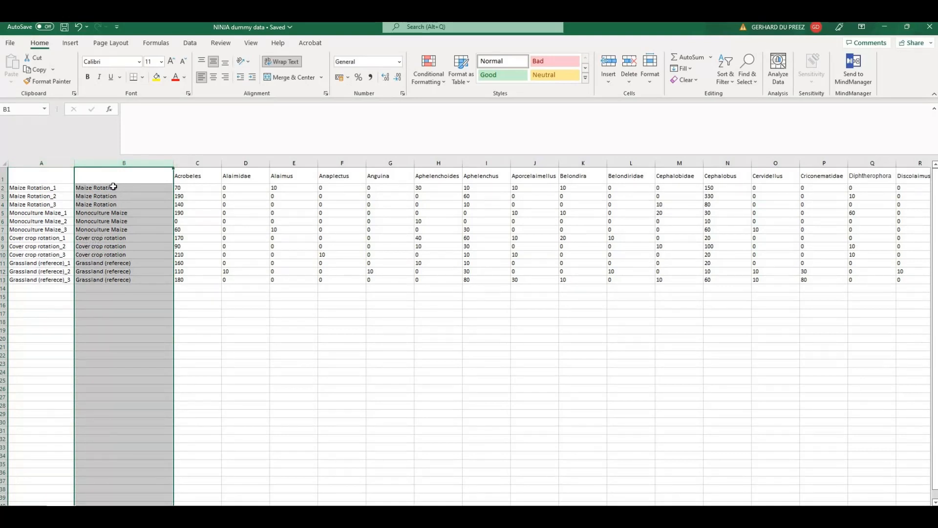
{"action": "left_click_drag", "start_coordinate": [108, 187], "coordinate": [110, 204]}
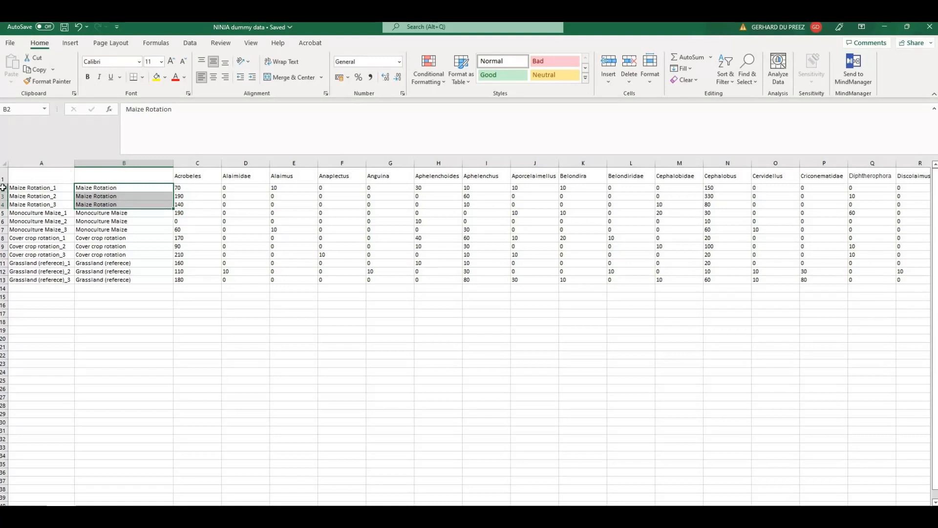
{"action": "left_click", "coordinate": [3, 188]}
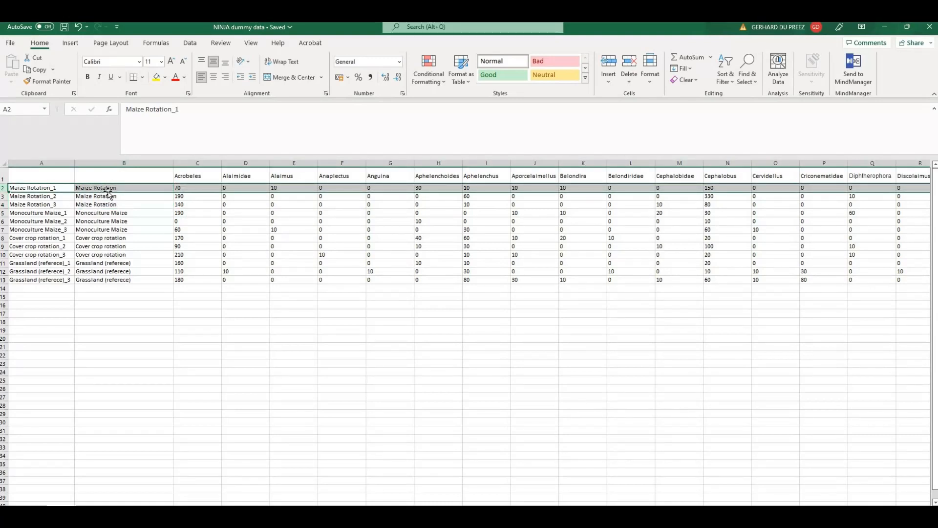
- Change the treatment name in cell B2 to Maize Rotation_1
{"action": "left_click", "coordinate": [123, 188]}
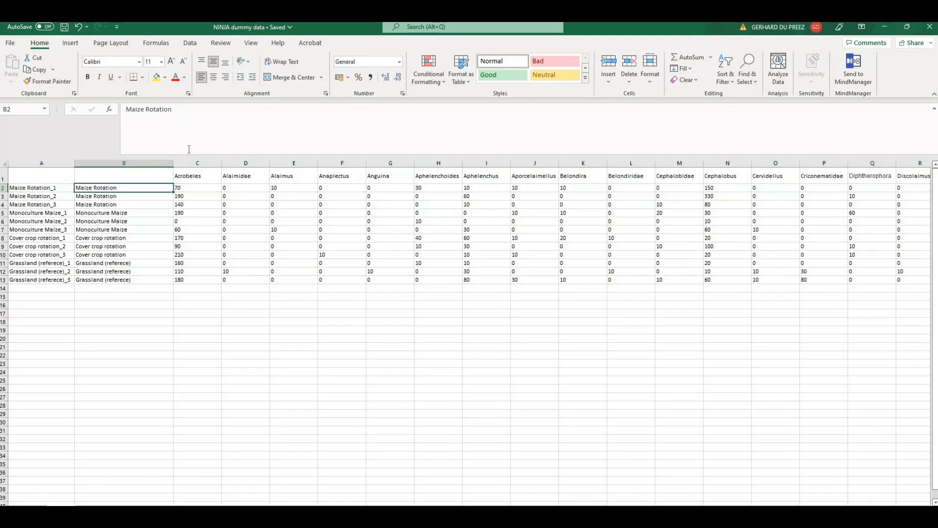
{"action": "left_click", "coordinate": [189, 149]}
{"action": "type", "text": "1"}
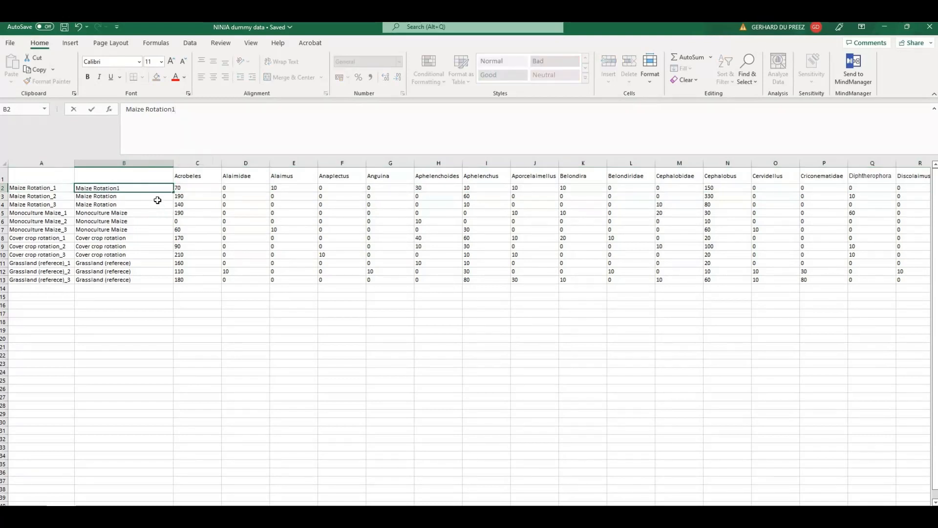
{"action": "key", "text": "Left"}
{"action": "type", "text": "_"}
{"action": "key", "text": "Return"}
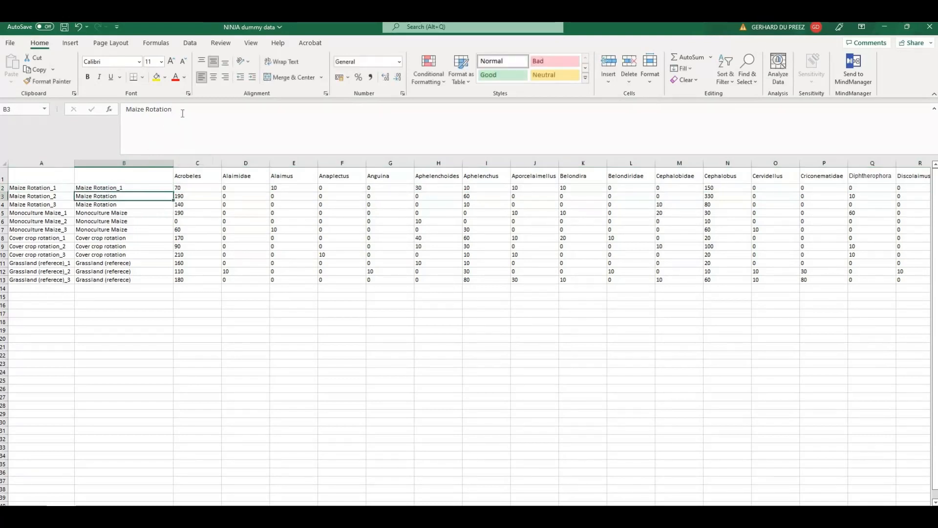
- Change the treatment names in cells B3 and B4 to Maize Rotation_2 and Maize Rotation_3
{"action": "left_click", "coordinate": [183, 113]}
{"action": "type", "text": "_2"}
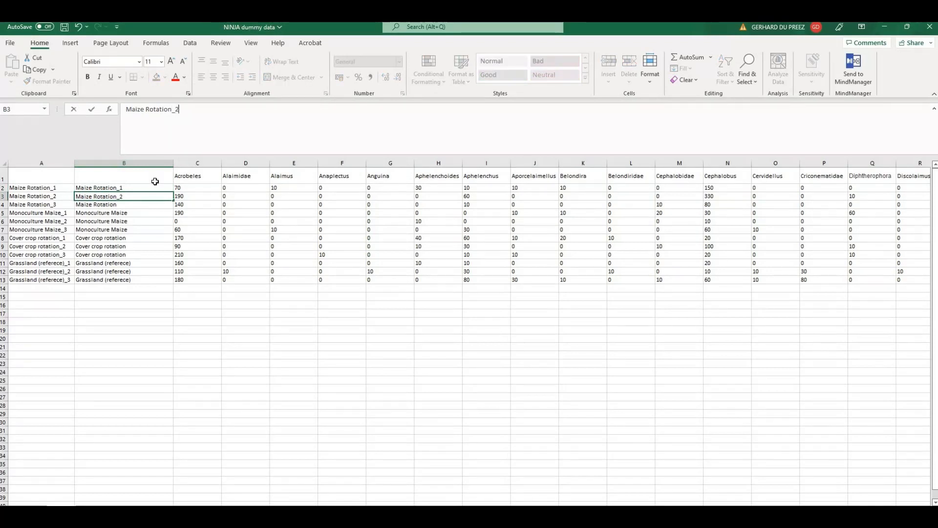
{"action": "key", "text": "Return"}
{"action": "left_click", "coordinate": [183, 126]}
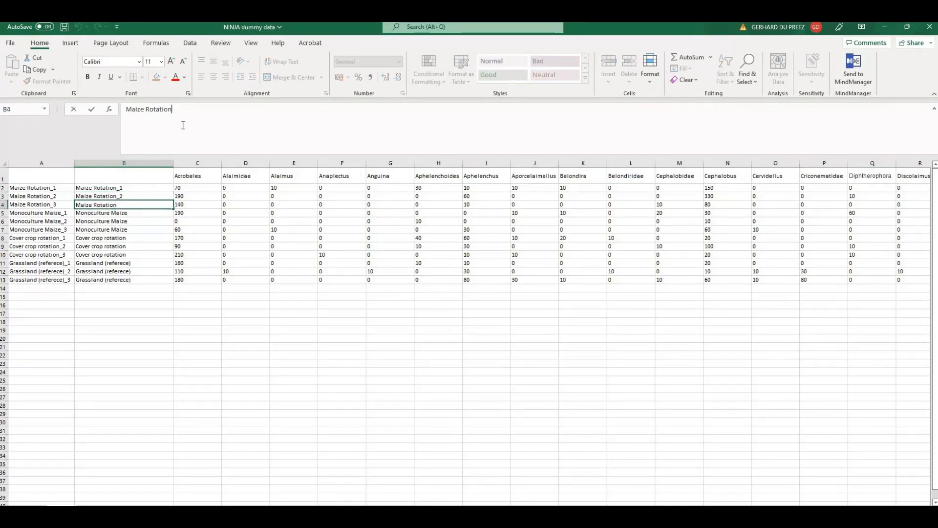
{"action": "type", "text": ")"}
{"action": "key", "text": "BackSpace"}
{"action": "type", "text": "_3"}
- Save and close the workbook, and return to the NINJA page in the browser
{"action": "key", "text": "ctrl+s"}
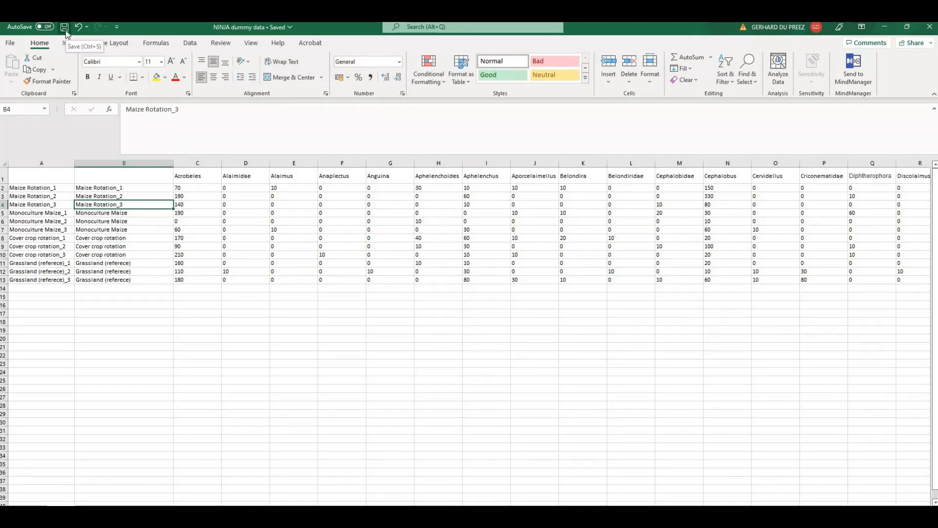
{"action": "left_click", "coordinate": [930, 28]}
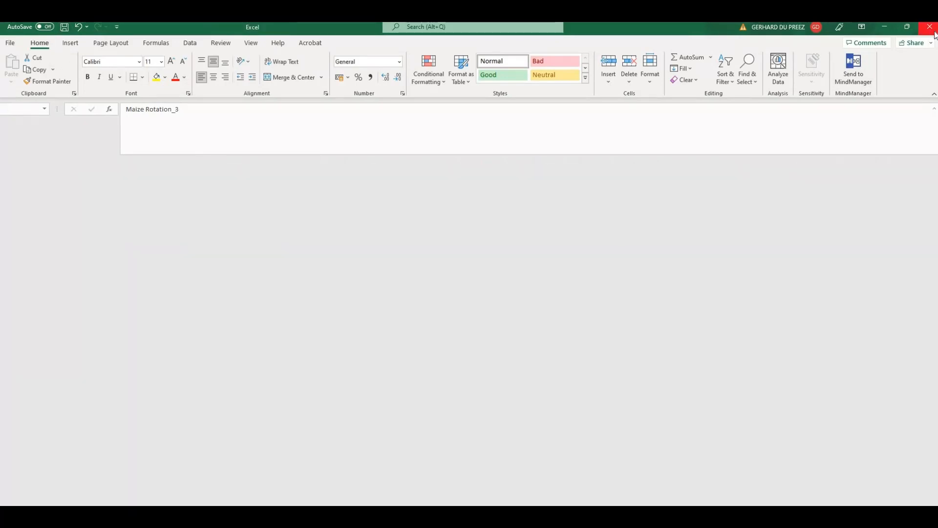
{"action": "left_click_drag", "start_coordinate": [1, 188], "coordinate": [383, 24]}
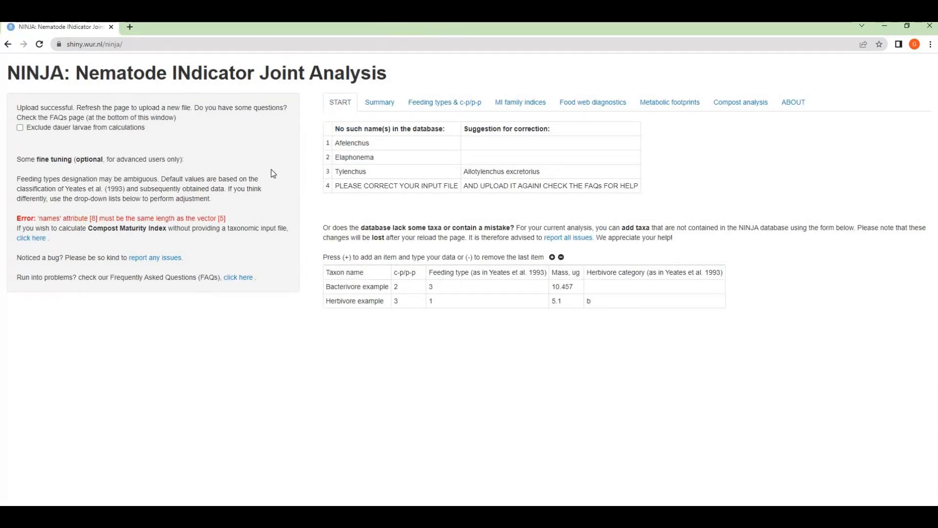
- Reload the NINJA page at shiny.wur.nl/ninja, accept the data-processing notice, and upload the corrected workbook
{"action": "left_click", "coordinate": [142, 44]}
{"action": "key", "text": "Return"}
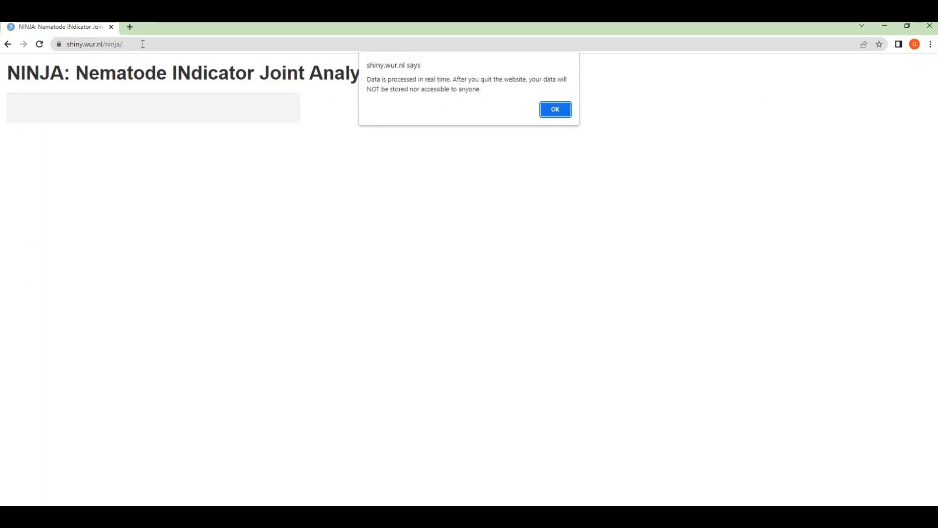
{"action": "left_click", "coordinate": [553, 113]}
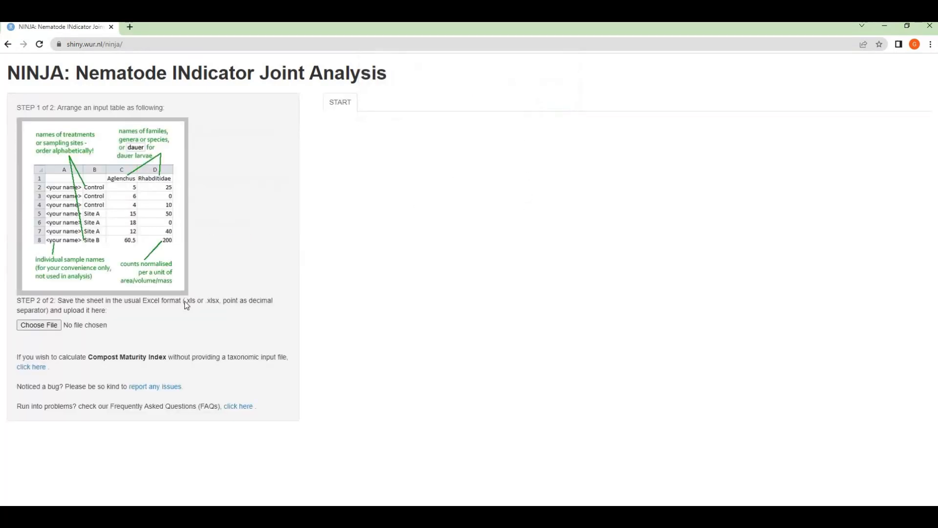
{"action": "left_click", "coordinate": [38, 326]}
{"action": "double_click", "coordinate": [254, 123]}
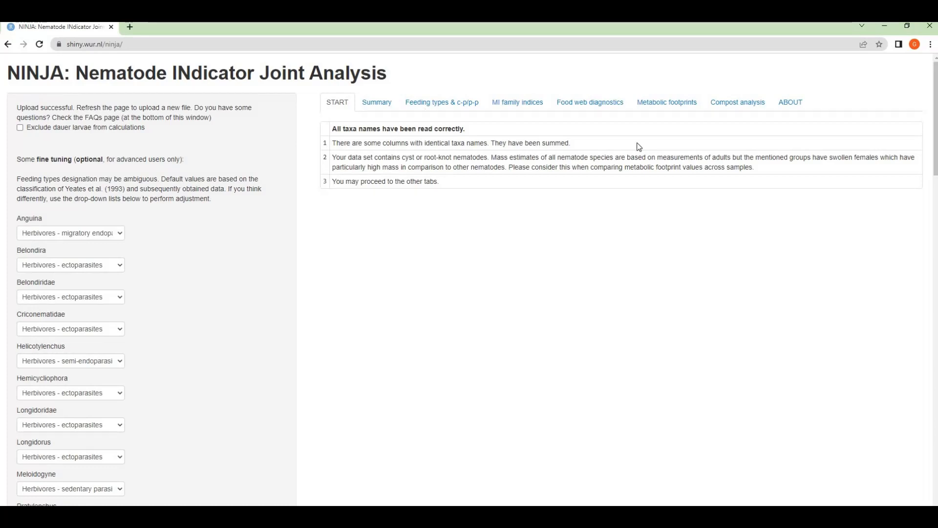
- Examine the upload note about cyst or root-knot nematodes and their mass estimates
{"action": "left_click_drag", "start_coordinate": [335, 157], "coordinate": [491, 158]}
{"action": "left_click", "coordinate": [465, 158]}
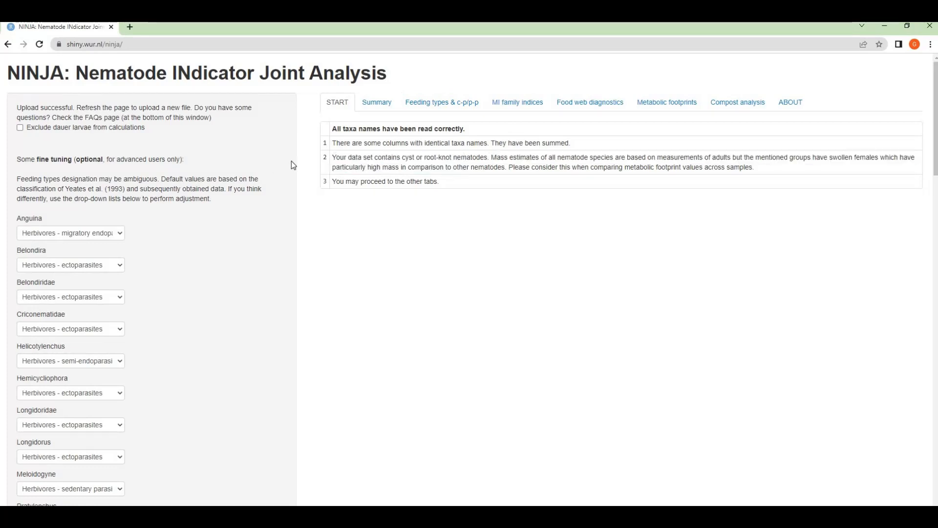